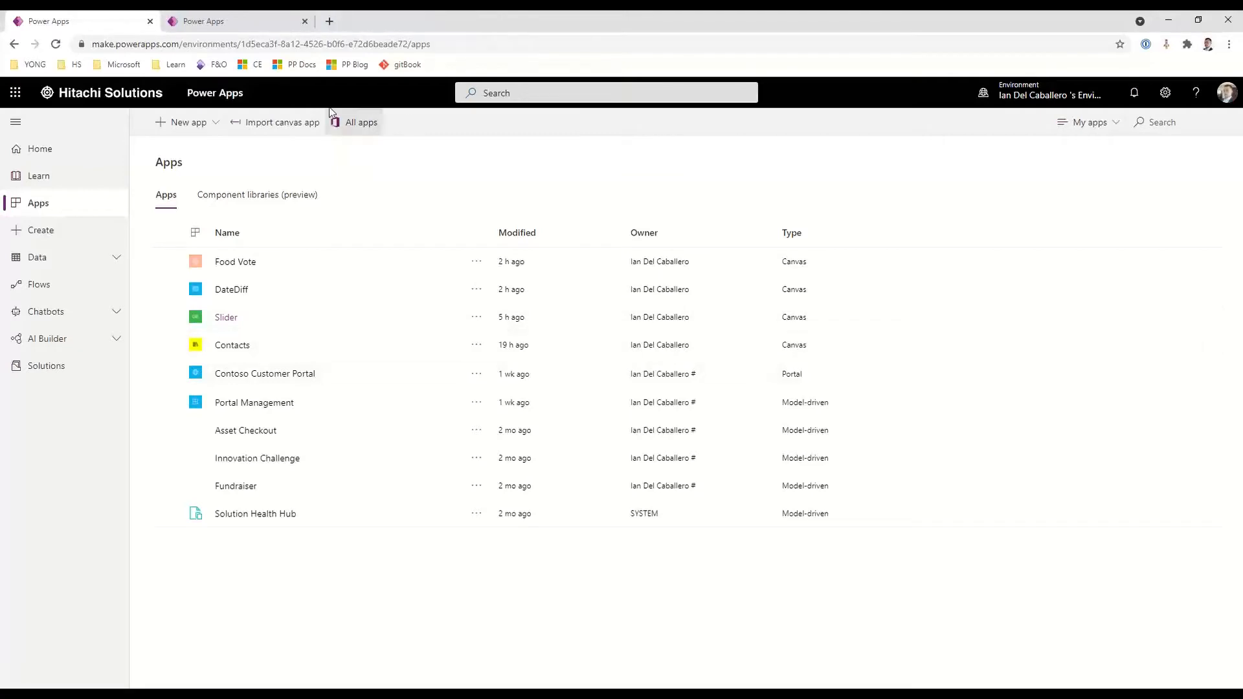
Open the Slider app for editing and switch to its running version
{"action": "left_click", "coordinate": [166, 317]}
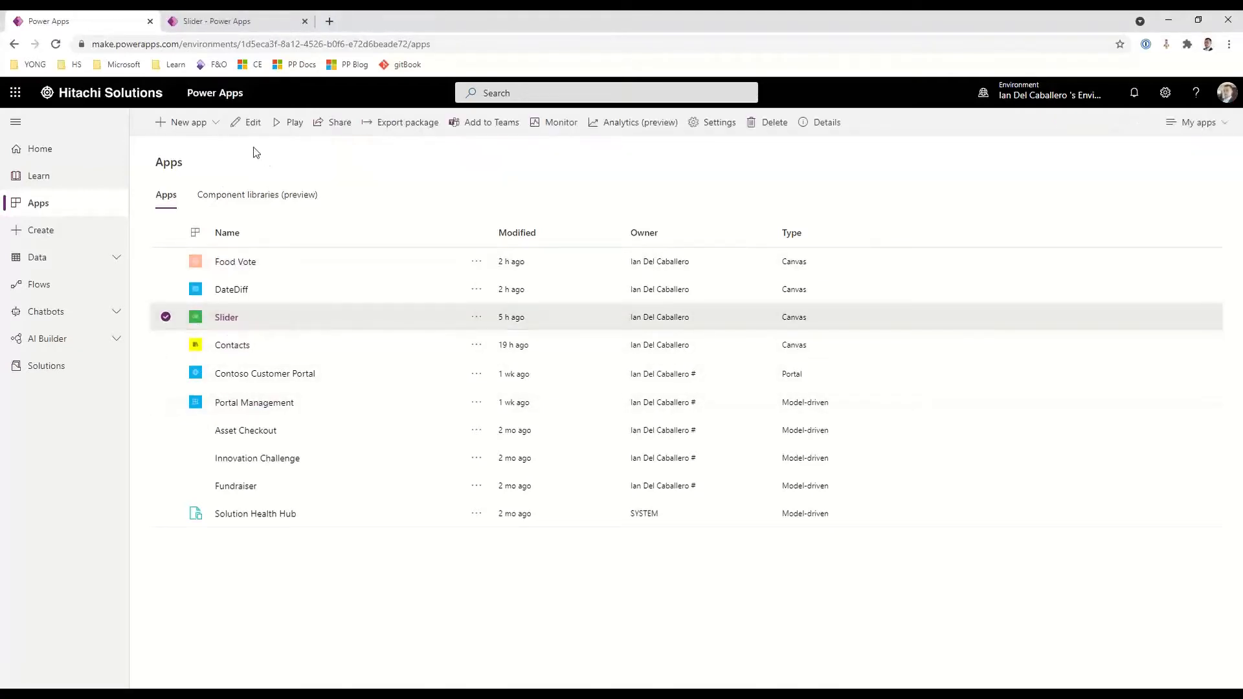
{"action": "left_click", "coordinate": [246, 125]}
{"action": "left_click", "coordinate": [381, 18]}
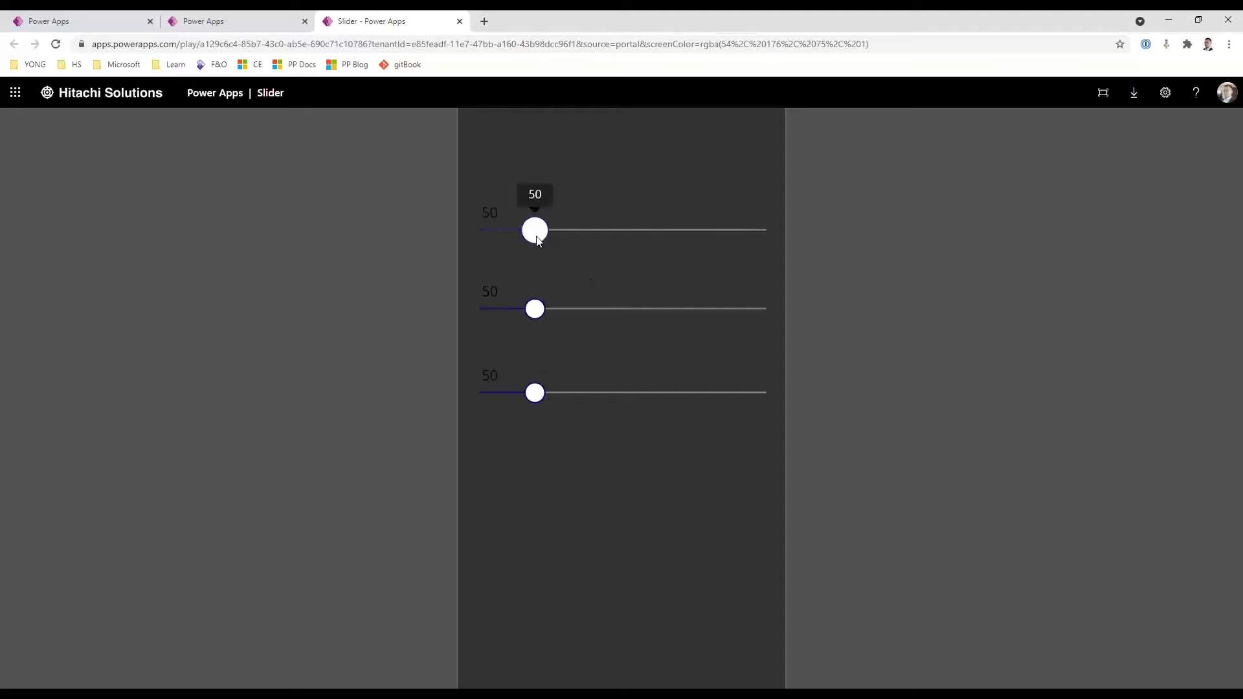
Try different colour combinations in the running app, finishing with the three sliders at 192, 152 and 120
{"action": "left_click_drag", "start_coordinate": [535, 230], "coordinate": [694, 258]}
{"action": "left_click_drag", "start_coordinate": [534, 308], "coordinate": [683, 310]}
{"action": "mouse_move", "coordinate": [535, 392]}
{"action": "left_mouse_down"}
{"action": "mouse_move", "coordinate": [685, 395]}
{"action": "mouse_move", "coordinate": [555, 392]}
{"action": "left_mouse_up"}
{"action": "left_click_drag", "start_coordinate": [683, 309], "coordinate": [720, 310]}
{"action": "left_click_drag", "start_coordinate": [692, 230], "coordinate": [591, 232]}
{"action": "left_click_drag", "start_coordinate": [704, 319], "coordinate": [703, 310]}
{"action": "left_click_drag", "start_coordinate": [555, 396], "coordinate": [614, 393]}
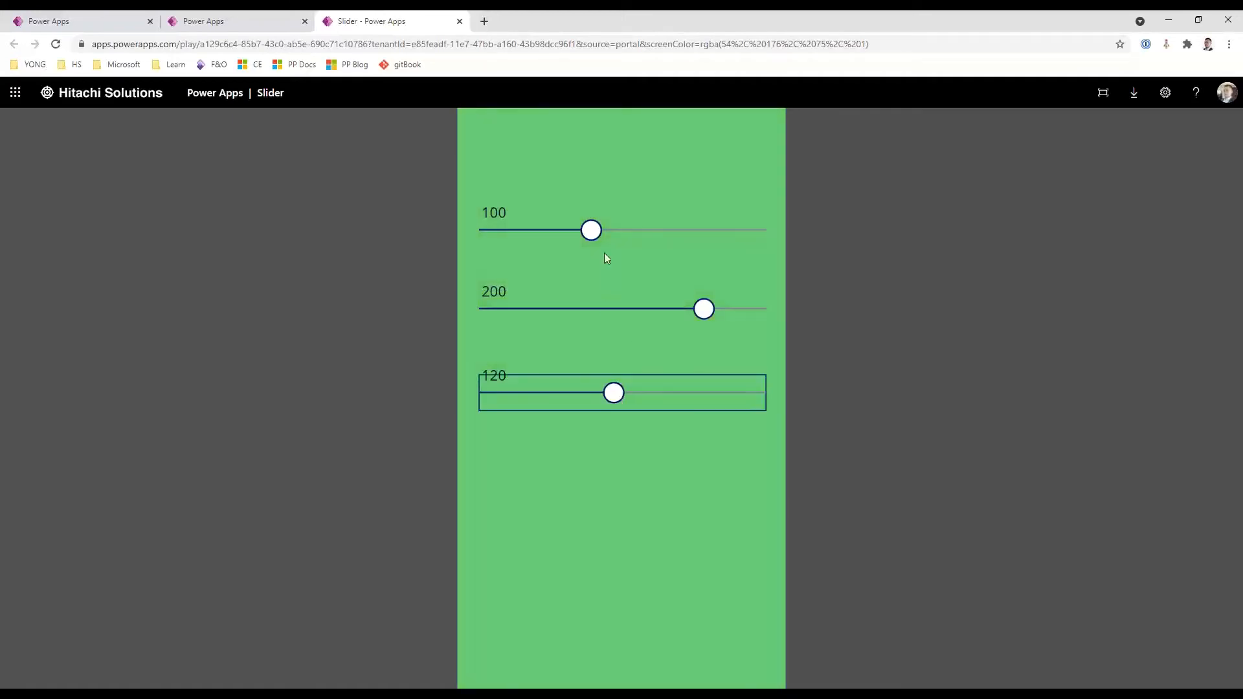
{"action": "left_click_drag", "start_coordinate": [591, 230], "coordinate": [694, 231]}
{"action": "left_click_drag", "start_coordinate": [707, 317], "coordinate": [644, 323]}
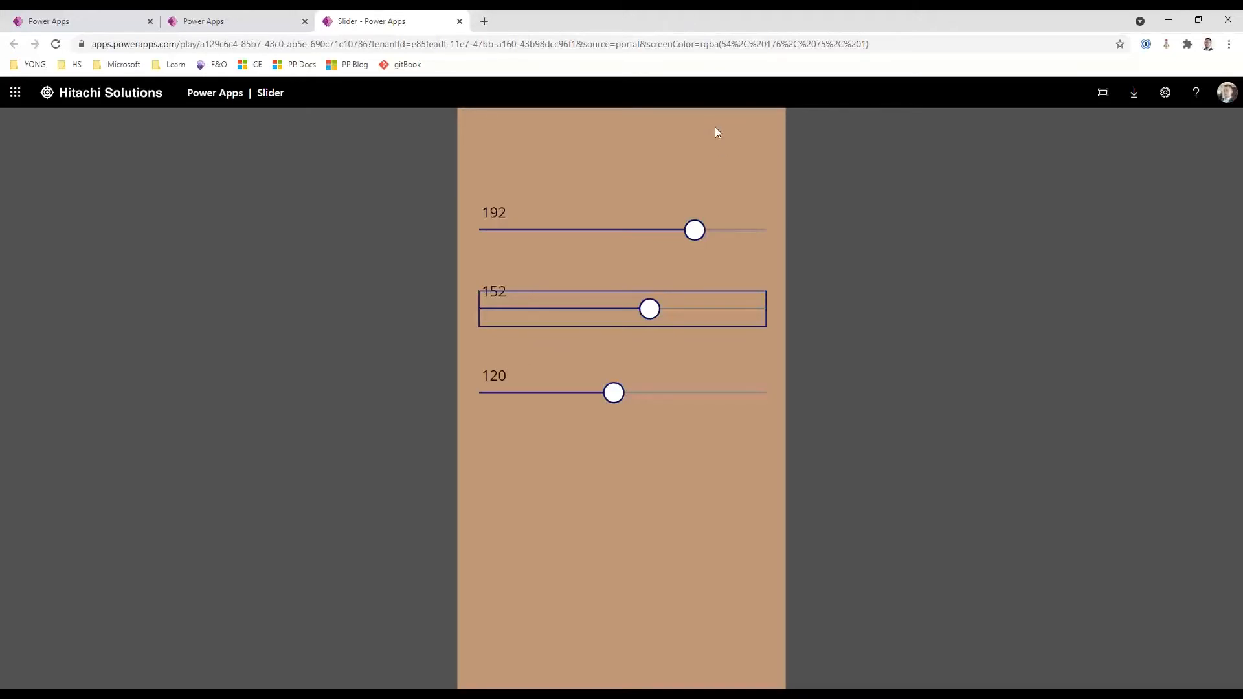
Return to the Slider app's editor and examine Slider1's default and the Text formula of Label1
{"action": "left_click", "coordinate": [242, 28]}
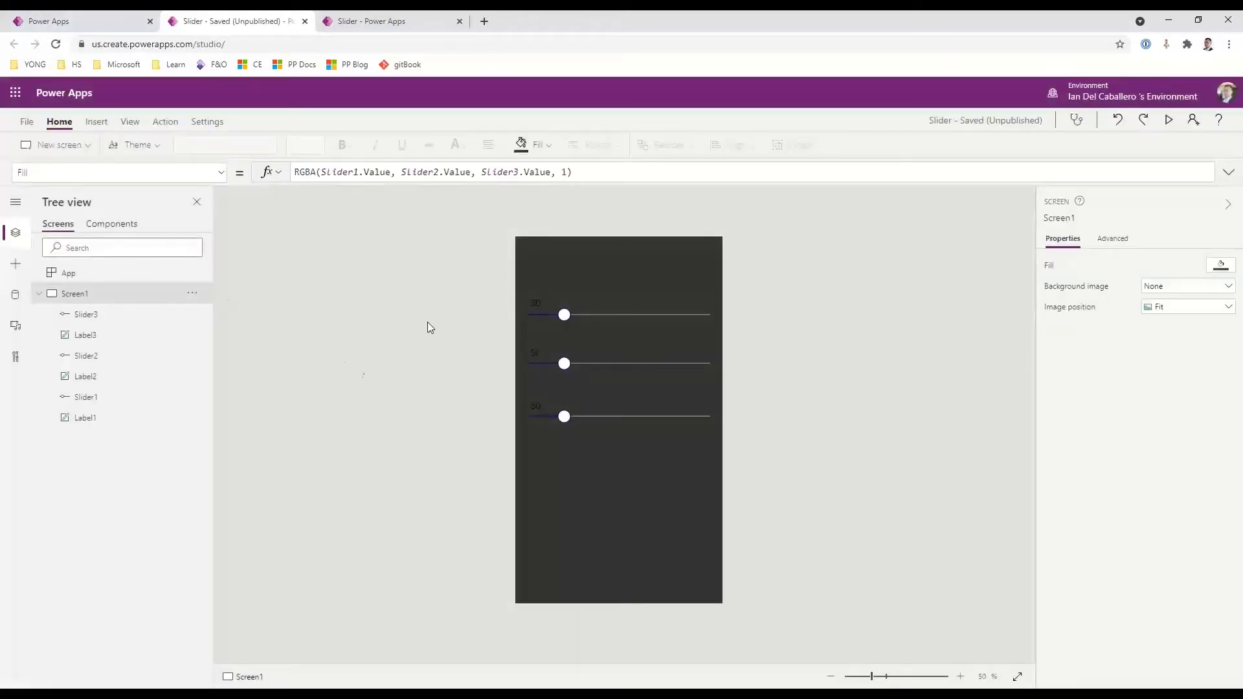
{"action": "left_click", "coordinate": [627, 315]}
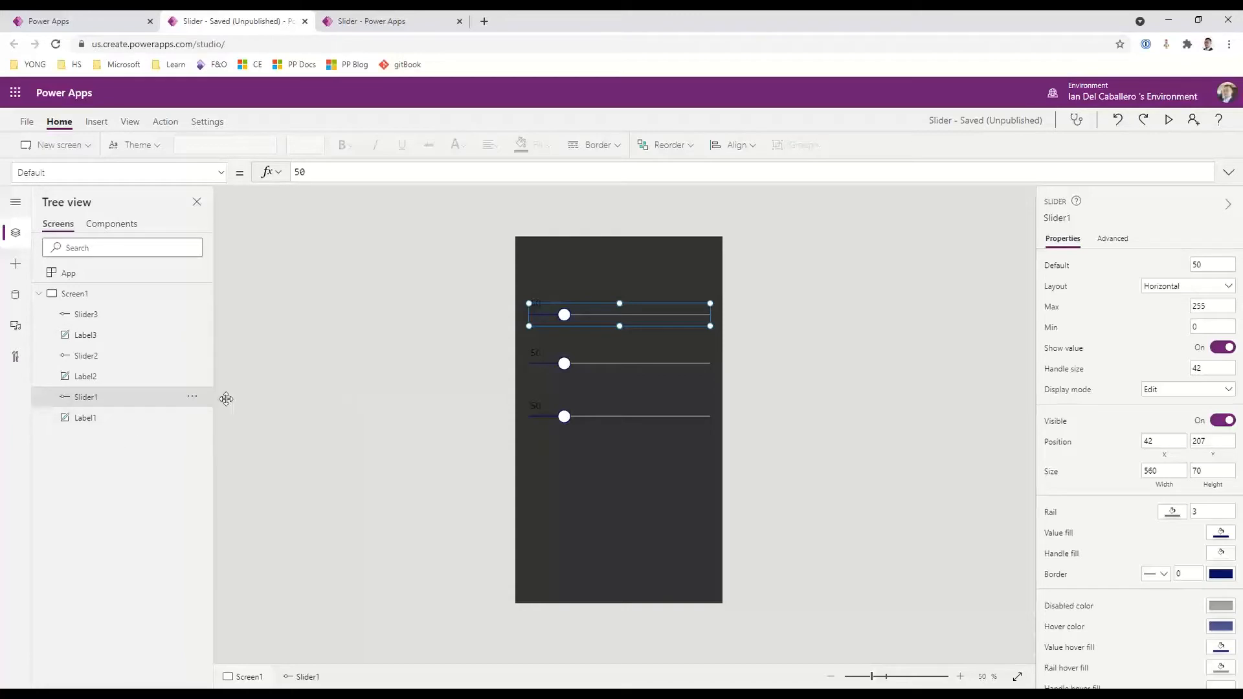
{"action": "left_click", "coordinate": [161, 416]}
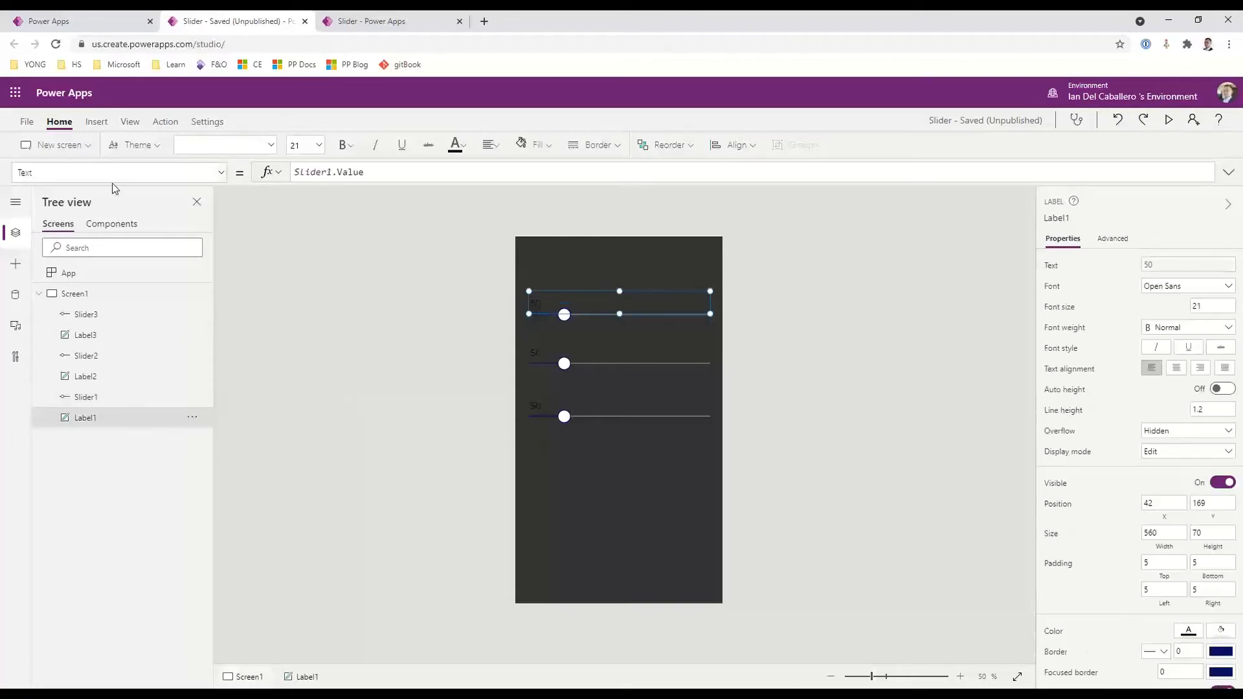
{"action": "left_click", "coordinate": [221, 174]}
{"action": "left_click", "coordinate": [220, 179]}
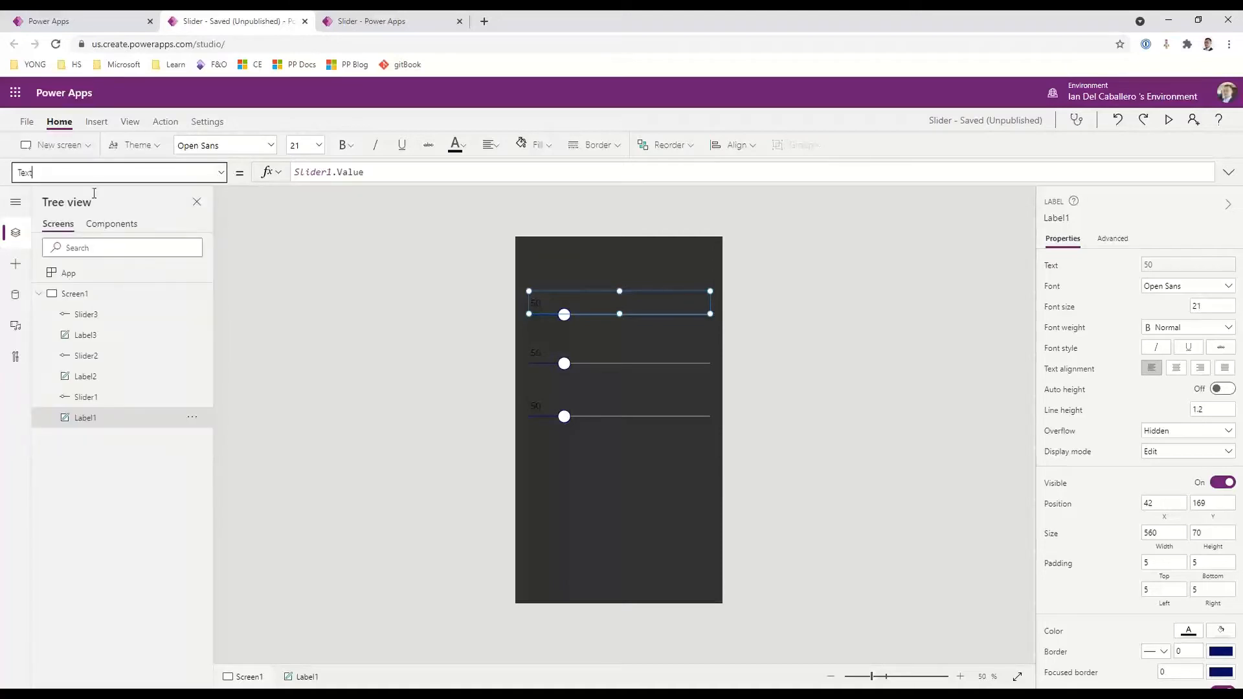
{"action": "left_click", "coordinate": [635, 174]}
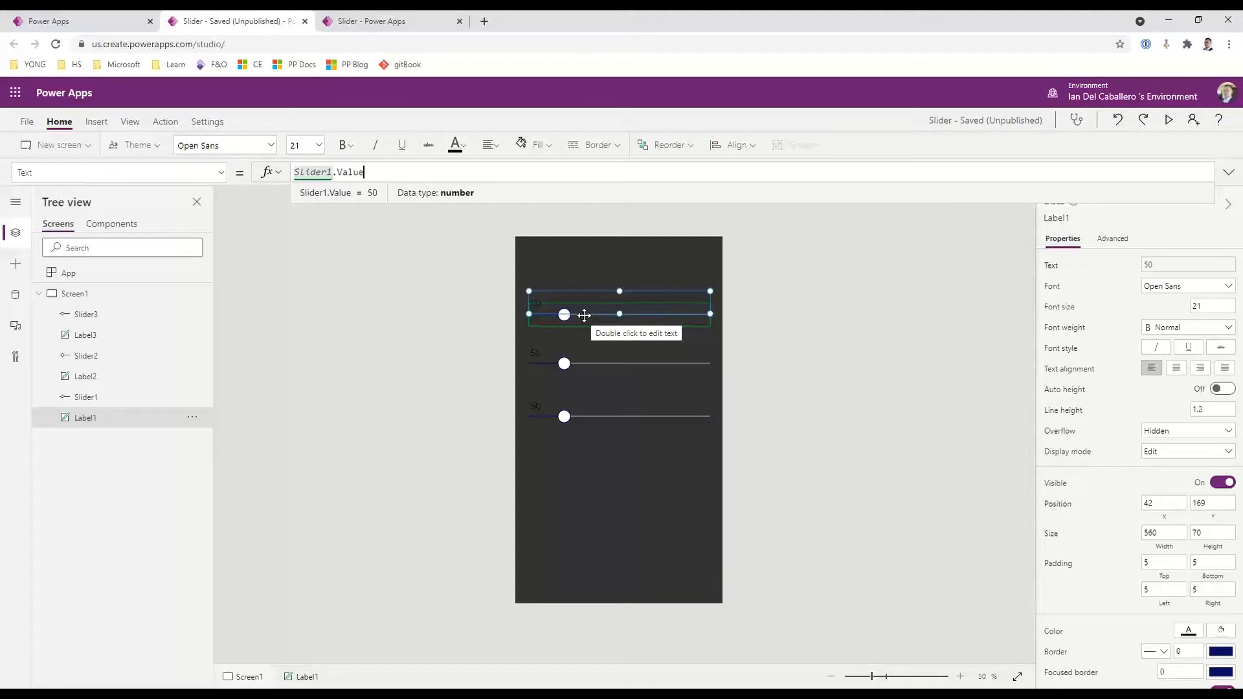
{"action": "left_click", "coordinate": [650, 353]}
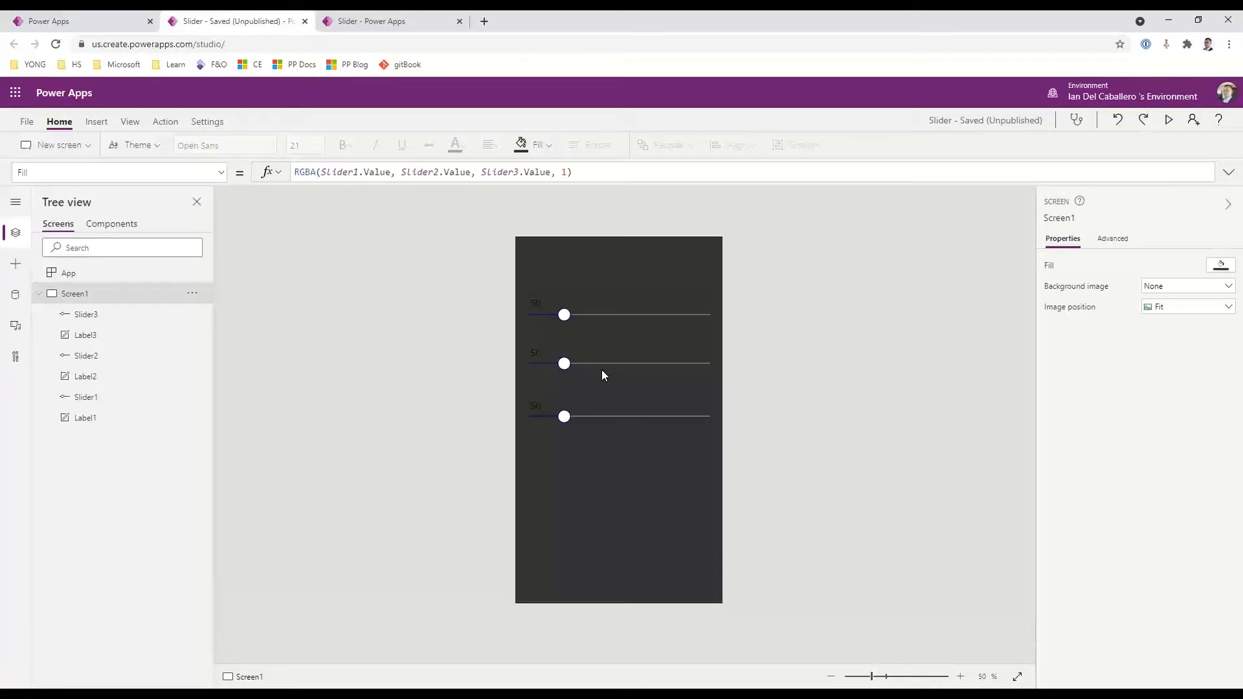
Move the handle of Slider1 on the editing canvas to a value of 199
{"action": "left_click", "coordinate": [617, 311]}
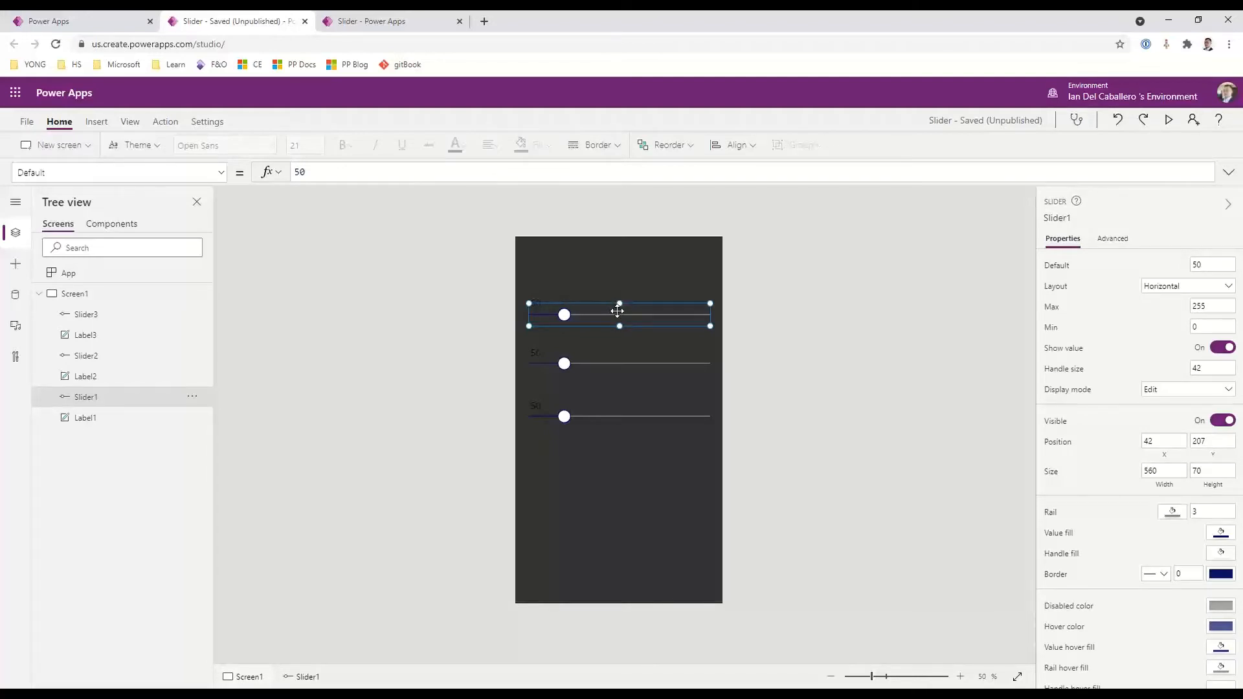
{"action": "left_click_drag", "start_coordinate": [564, 315], "coordinate": [672, 327]}
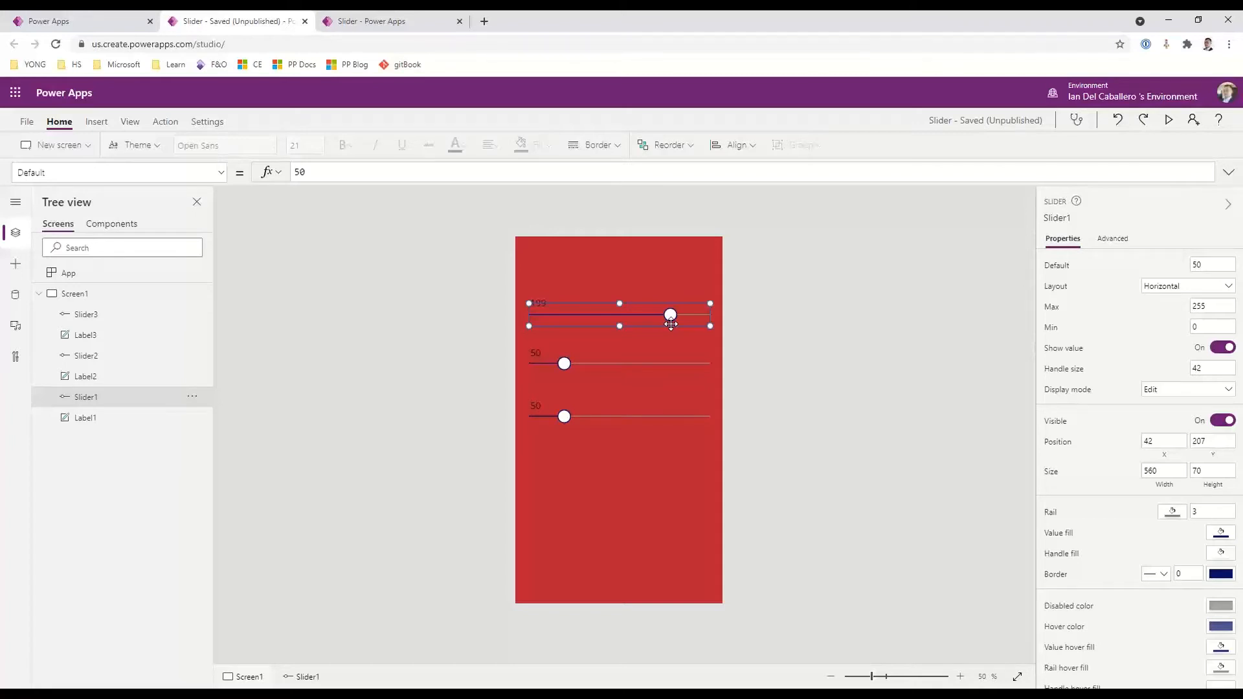
{"action": "left_click", "coordinate": [676, 516]}
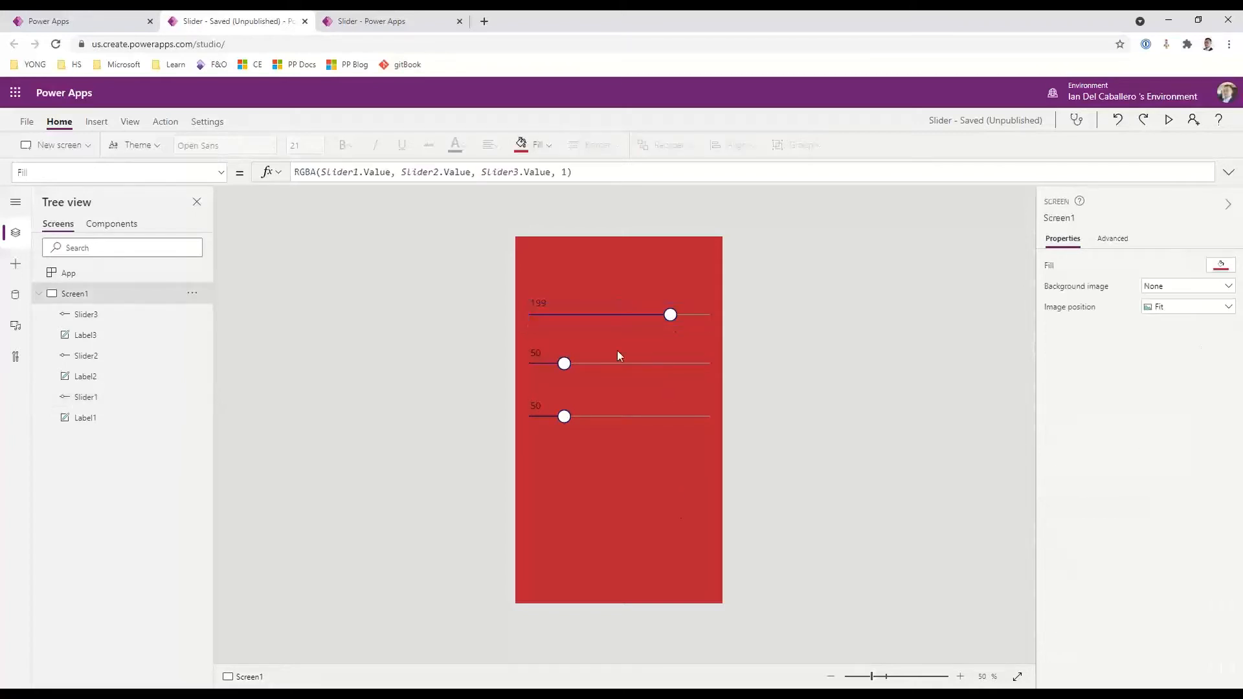
{"action": "left_click", "coordinate": [533, 307]}
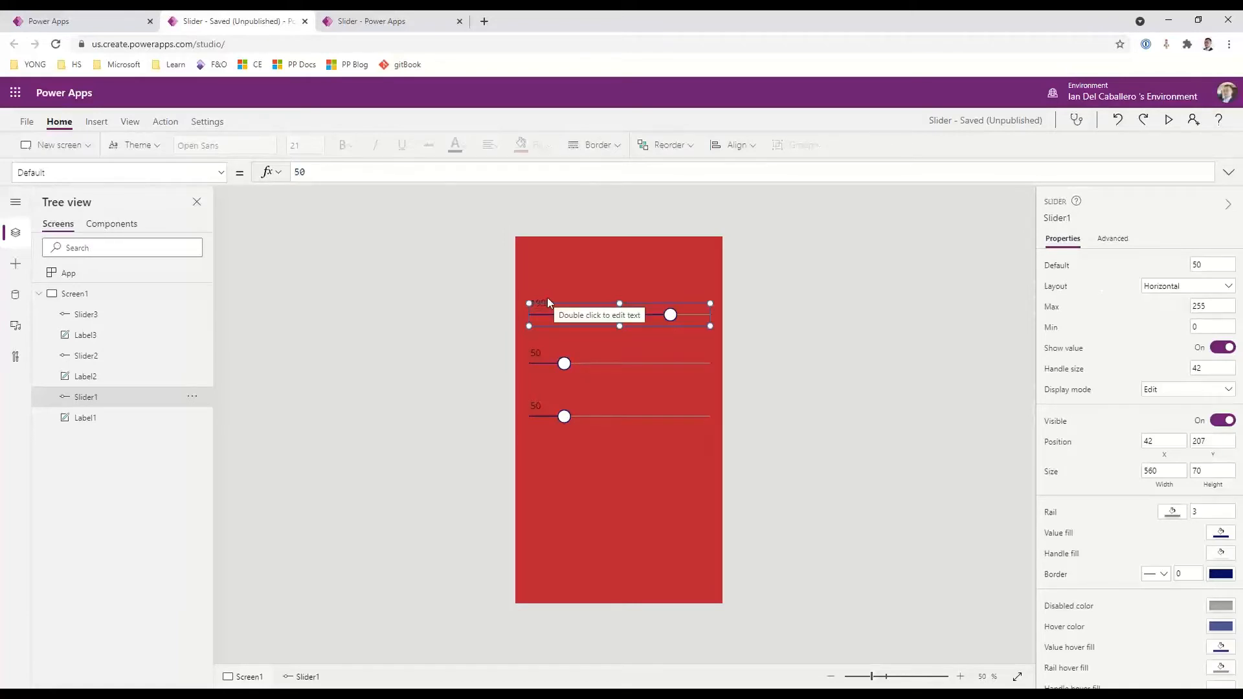
Examine the Fill formula of Screen1 and the slider values it references
{"action": "left_click", "coordinate": [66, 299]}
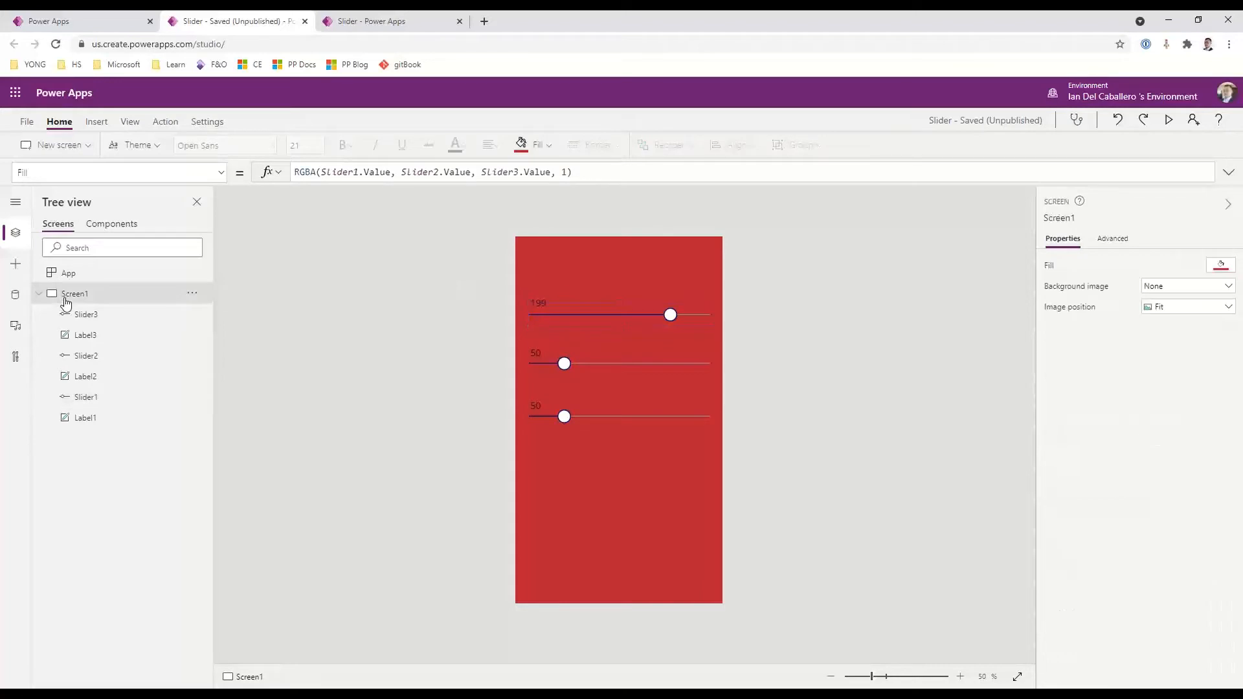
{"action": "left_click", "coordinate": [221, 172]}
{"action": "key", "text": "Escape"}
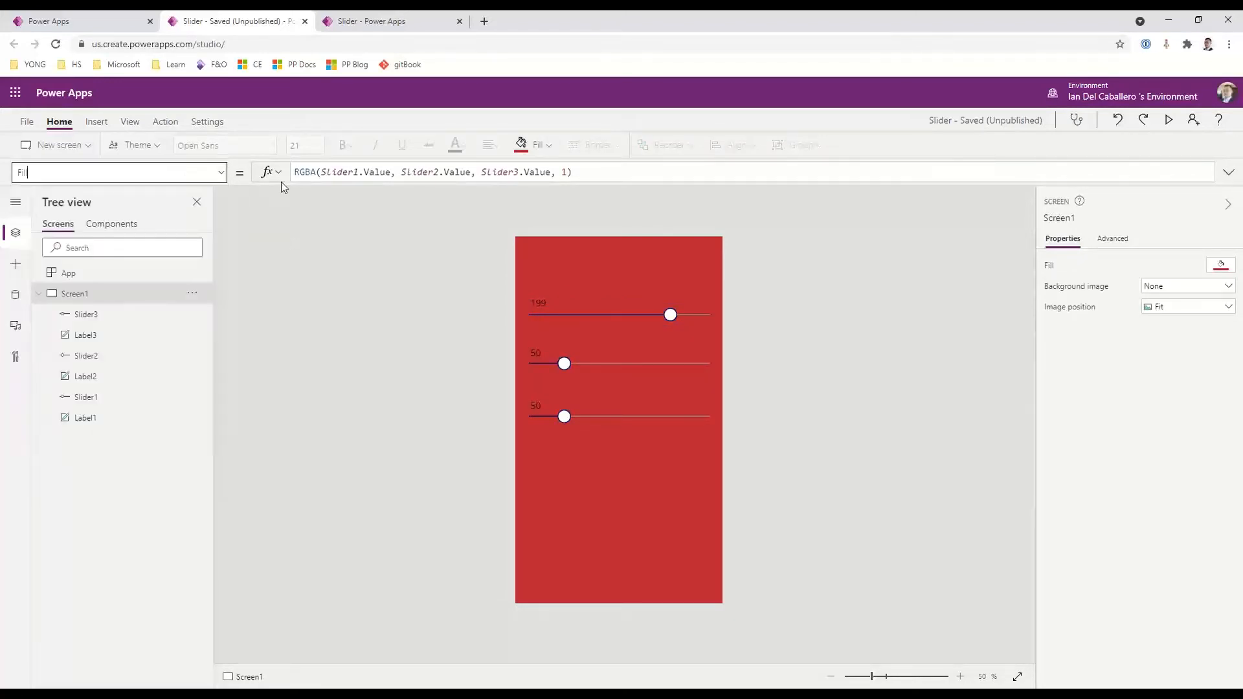
{"action": "left_click_drag", "start_coordinate": [572, 172], "coordinate": [289, 167]}
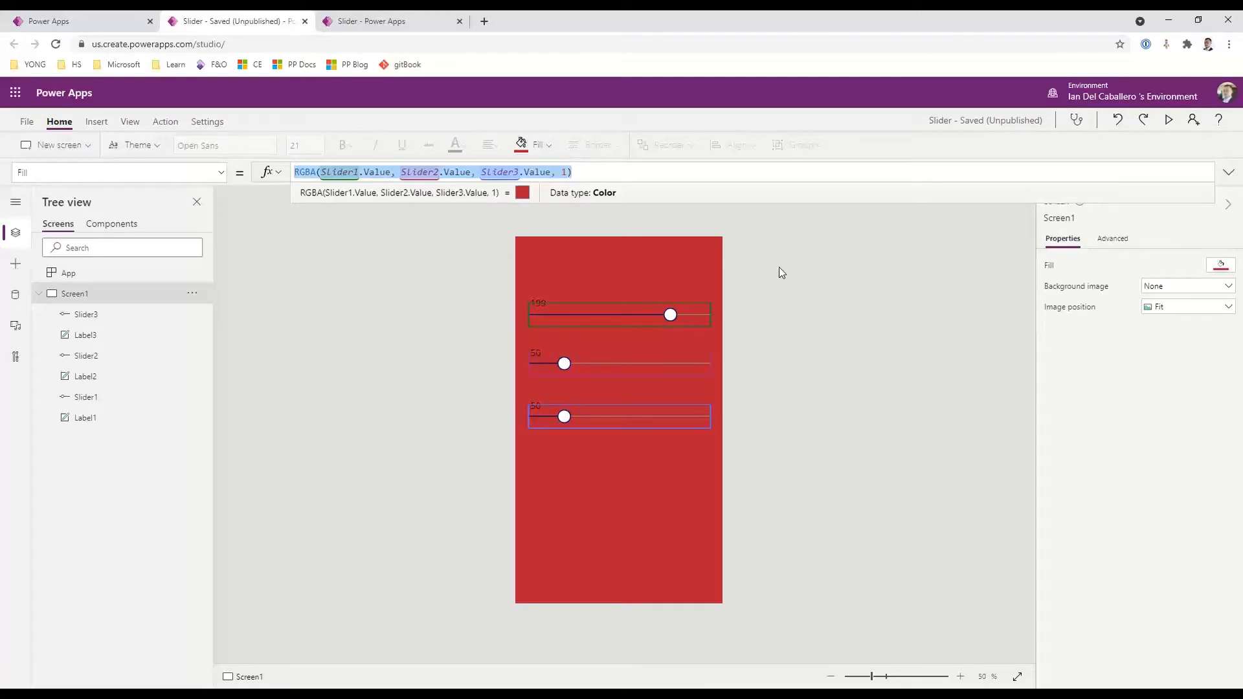
{"action": "left_click", "coordinate": [688, 272]}
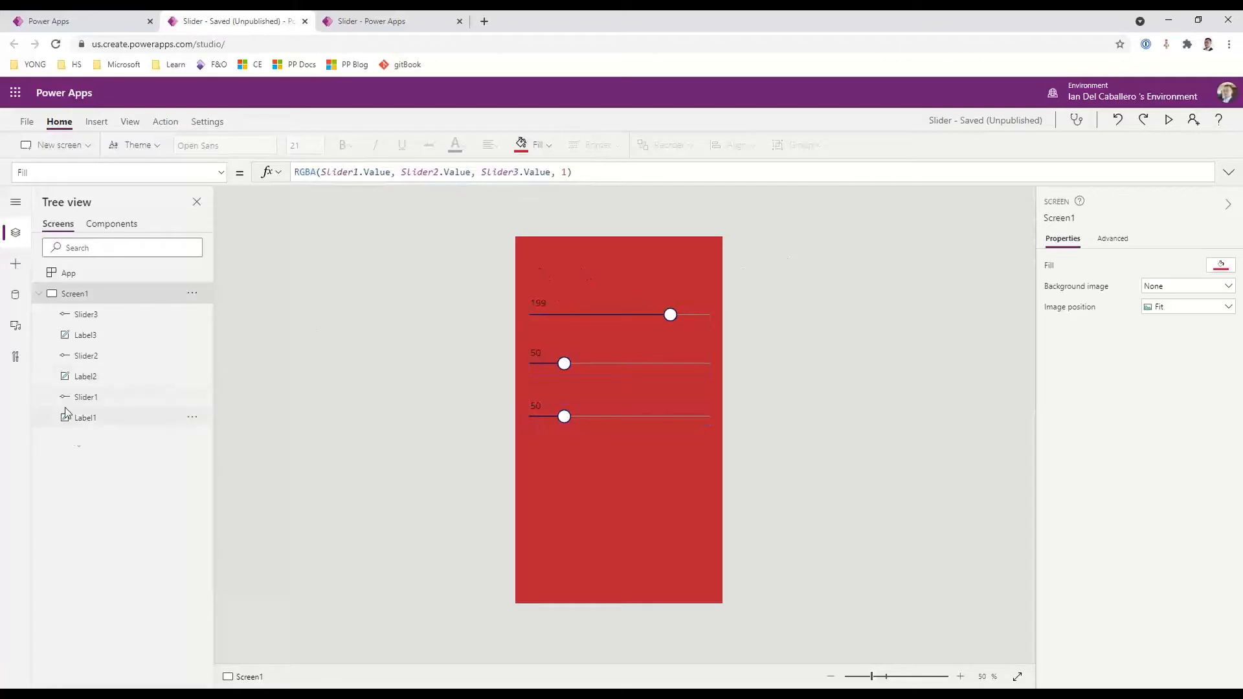
Set the Color property of Label1 to the formula If(Slider1.Value=0,White,Black)
{"action": "left_click", "coordinate": [85, 418]}
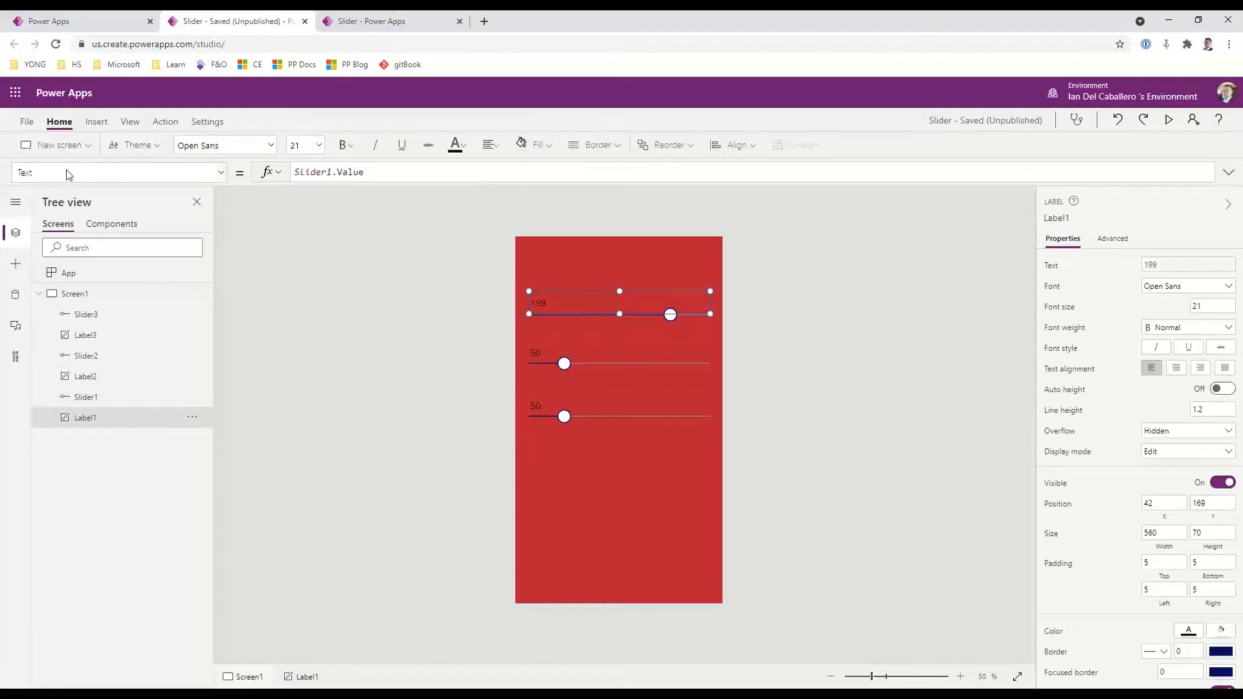
{"action": "left_click", "coordinate": [224, 173]}
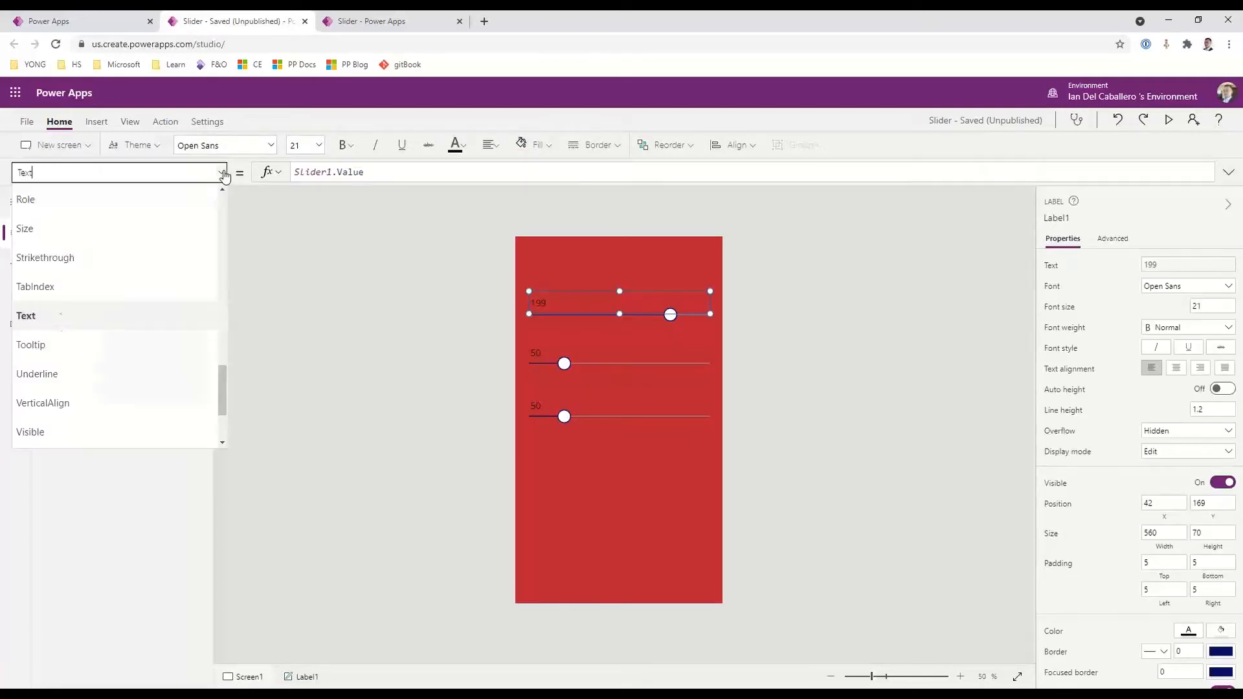
{"action": "scroll", "coordinate": [138, 323], "scroll_direction": "up", "scroll_amount": 3}
{"action": "scroll", "coordinate": [142, 332], "scroll_direction": "up", "scroll_amount": 5}
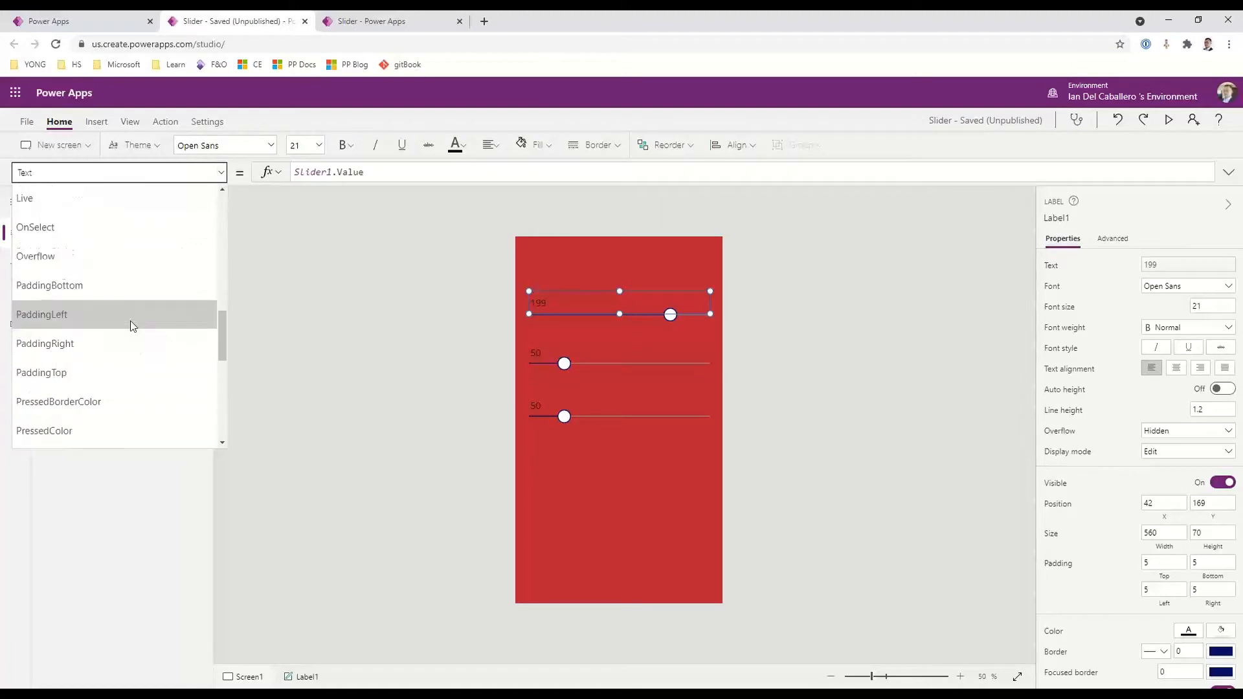
{"action": "scroll", "coordinate": [113, 304], "scroll_direction": "up", "scroll_amount": 3}
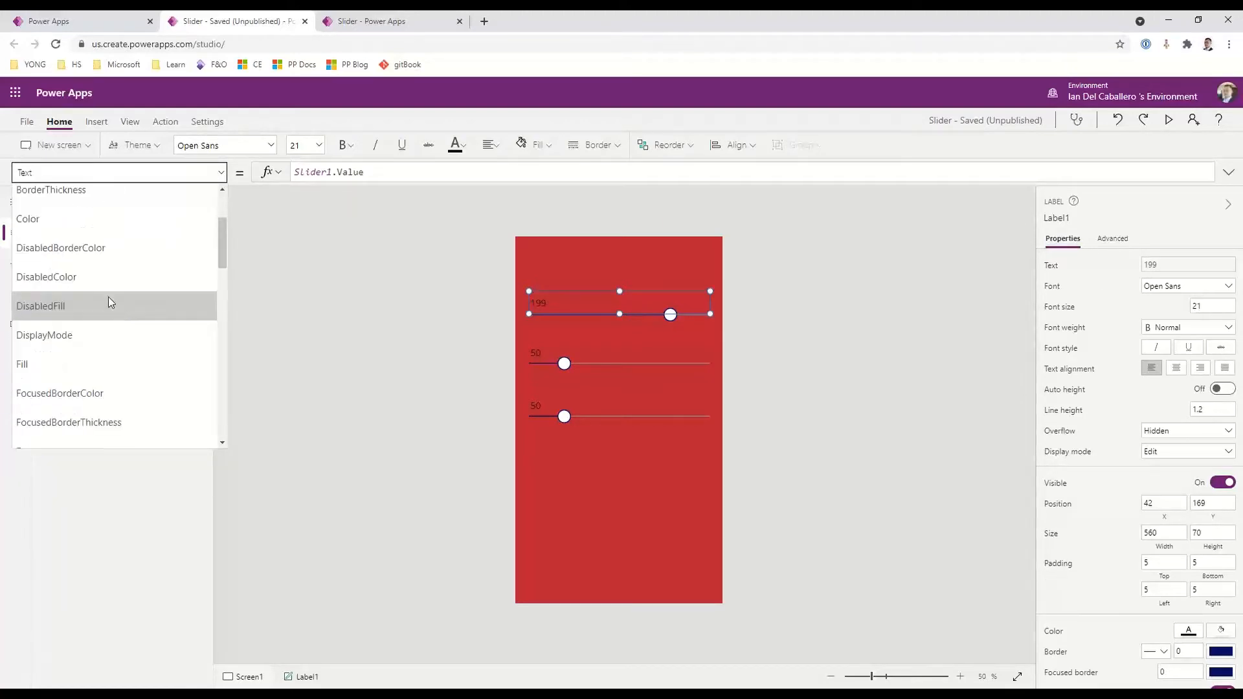
{"action": "left_click", "coordinate": [106, 226]}
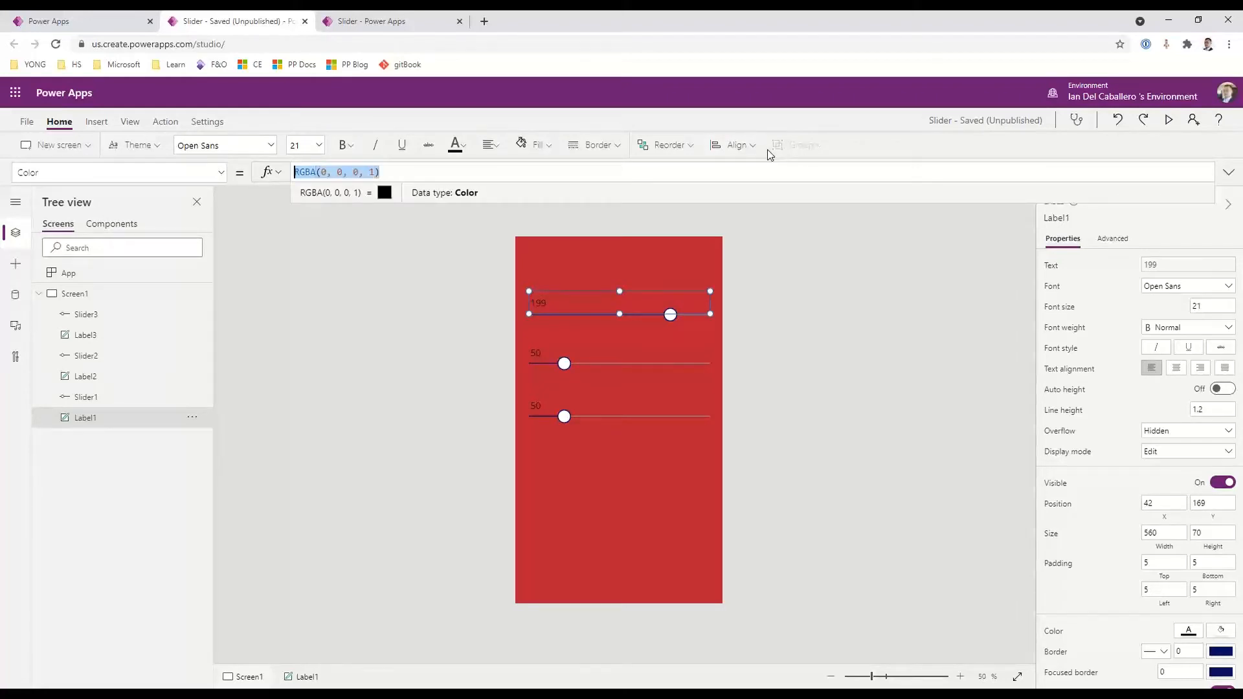
{"action": "type", "text": "If"}
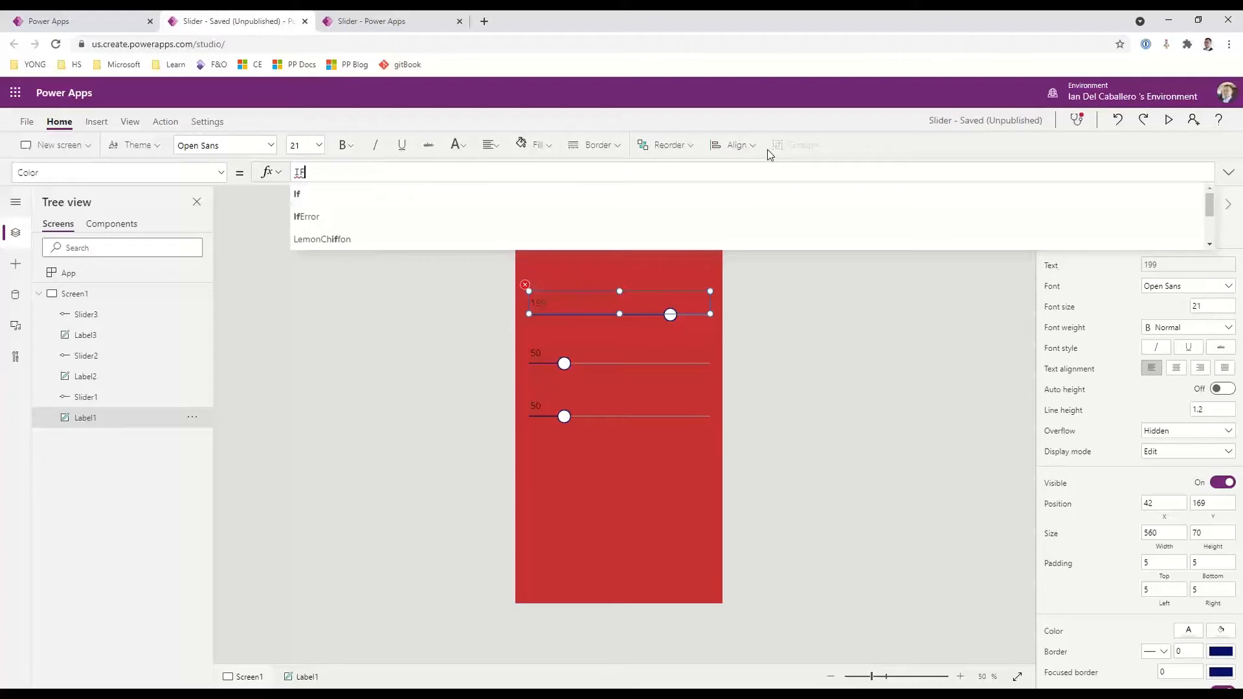
{"action": "type", "text": "(S"}
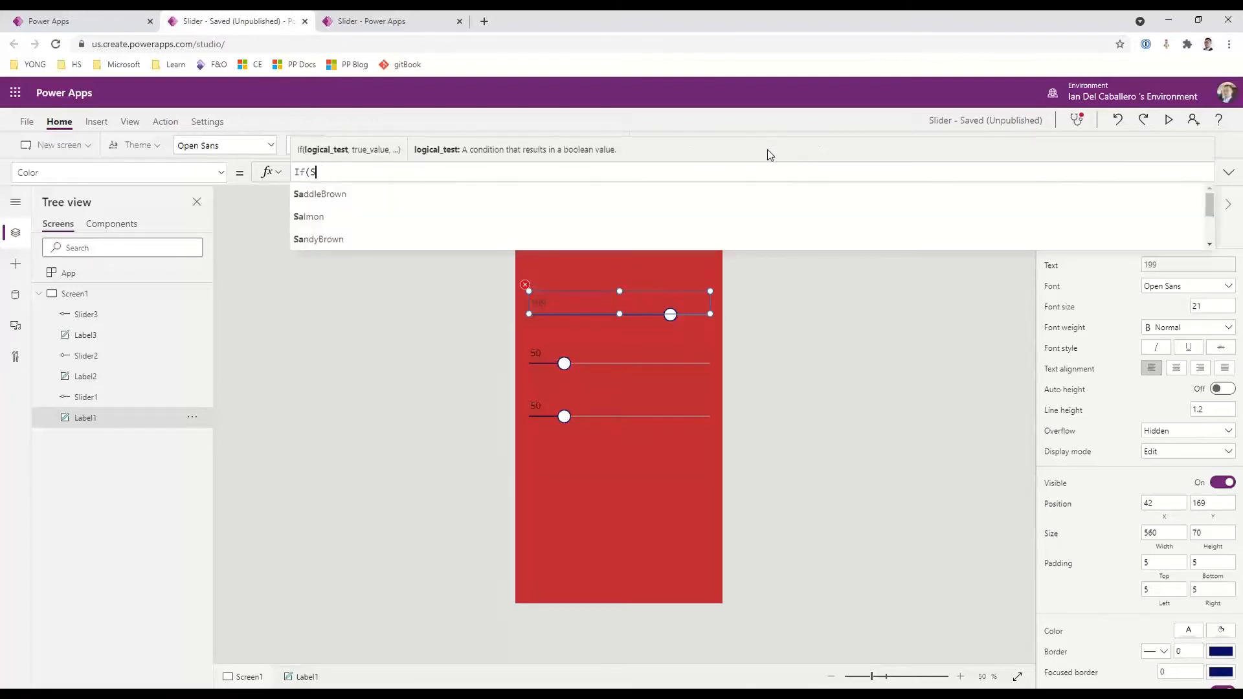
{"action": "type", "text": "lider"}
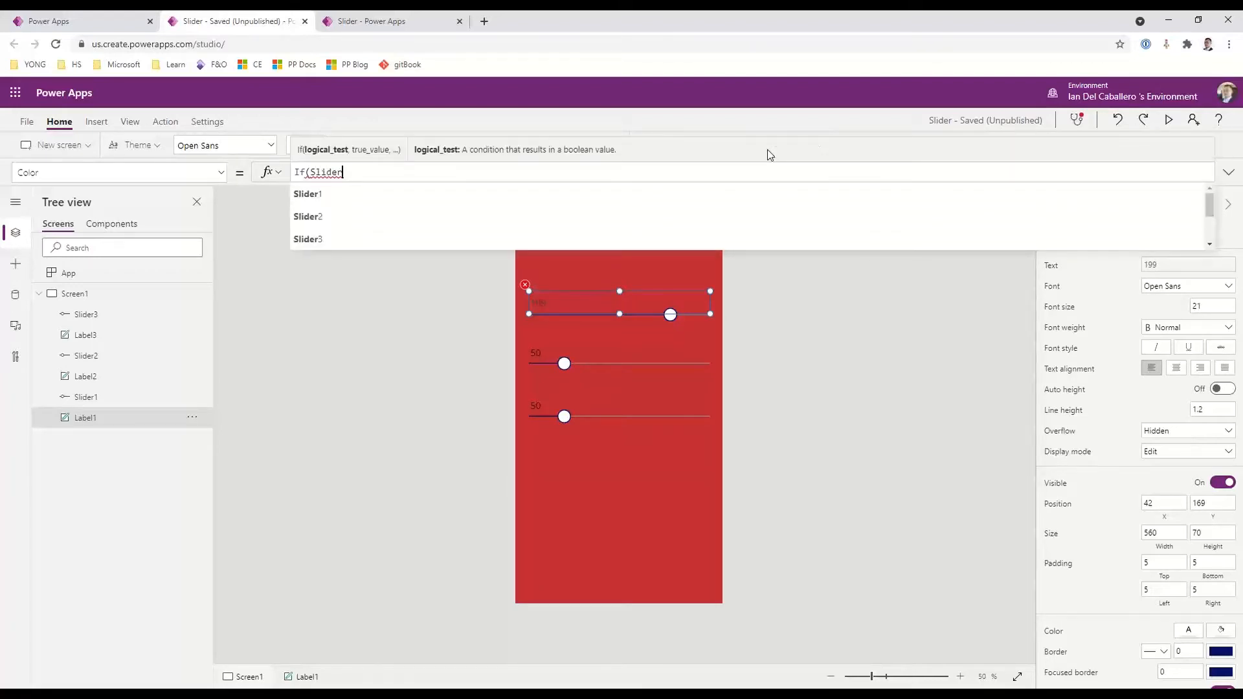
{"action": "type", "text": "1"}
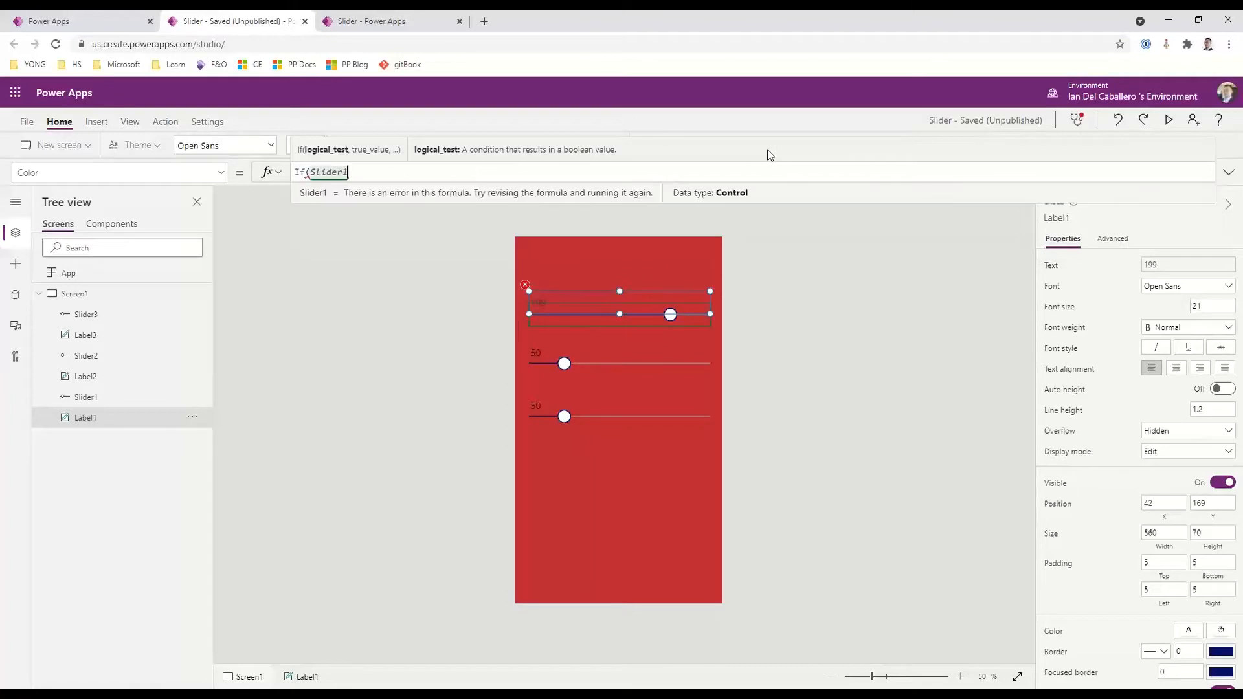
{"action": "type", "text": "."}
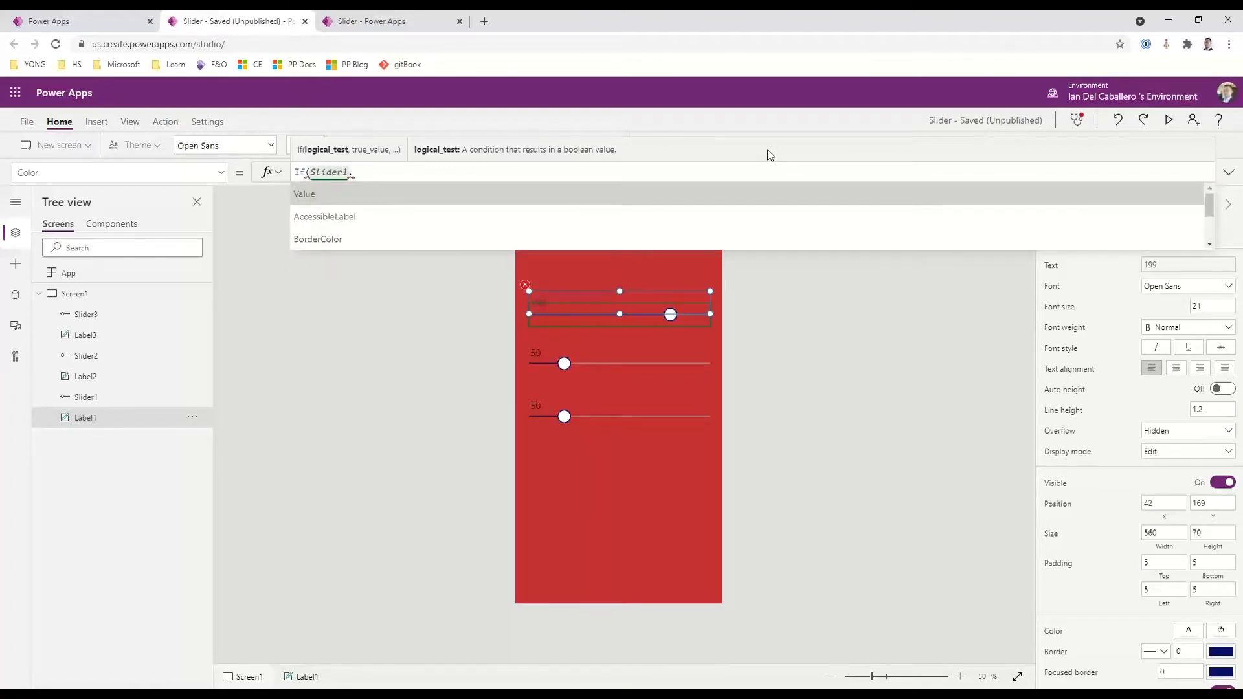
{"action": "key", "text": "Tab"}
{"action": "type", "text": "="}
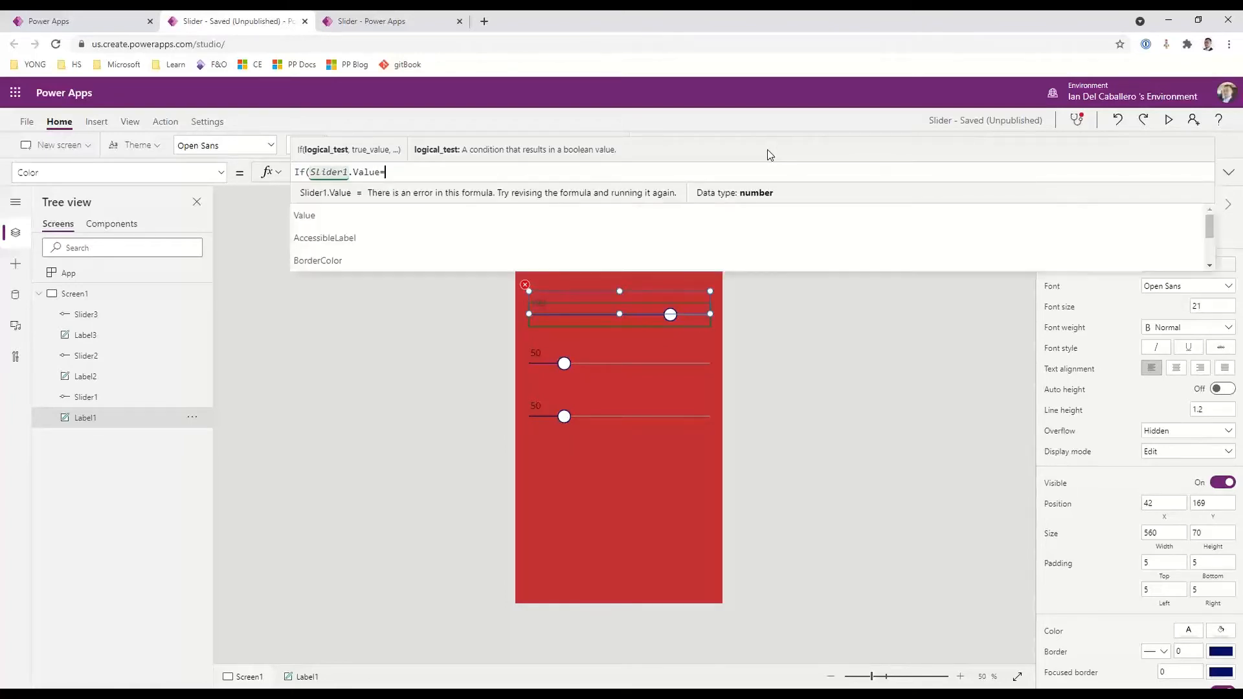
{"action": "type", "text": "0,W"}
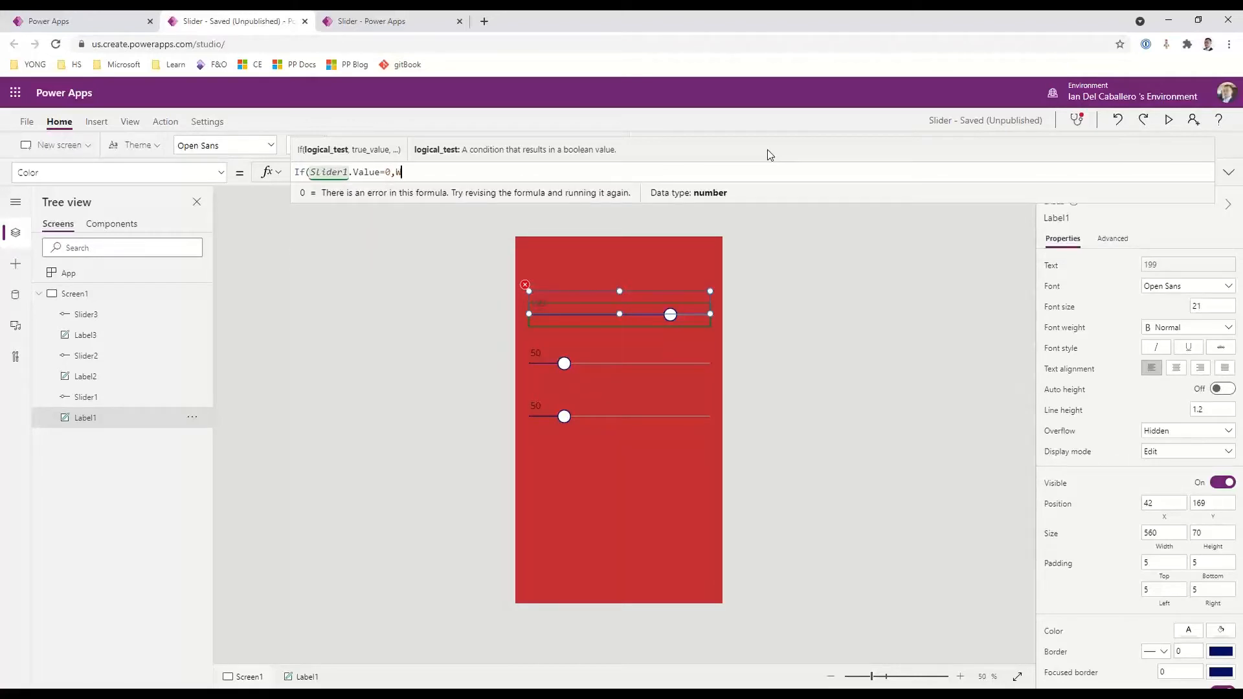
{"action": "type", "text": "hite,Black"}
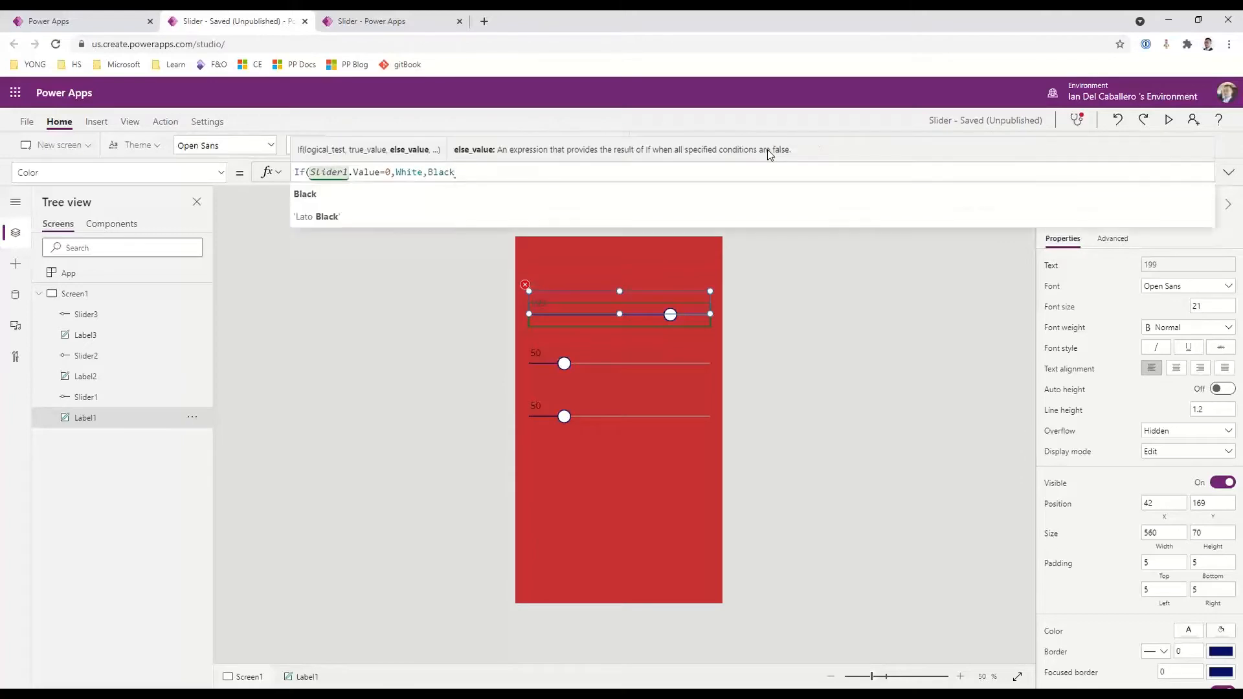
{"action": "type", "text": ")"}
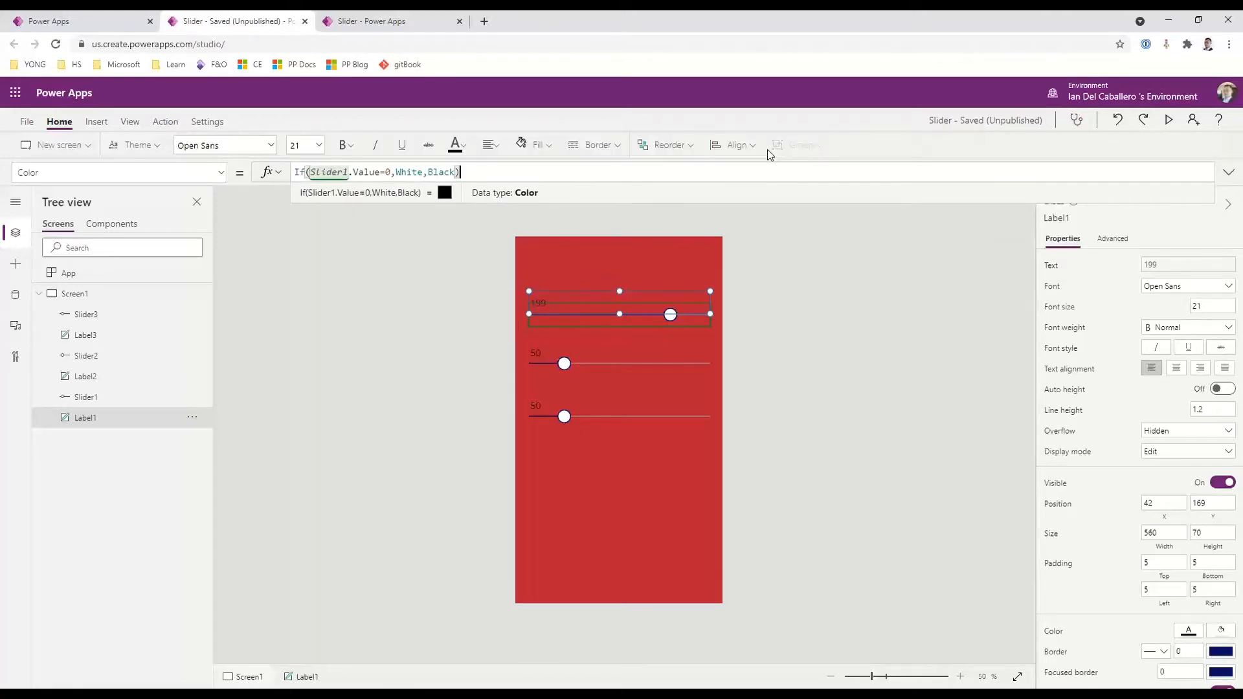
Test the label's conditional text colour by moving Slider1 to its minimum value
{"action": "left_click", "coordinate": [662, 515]}
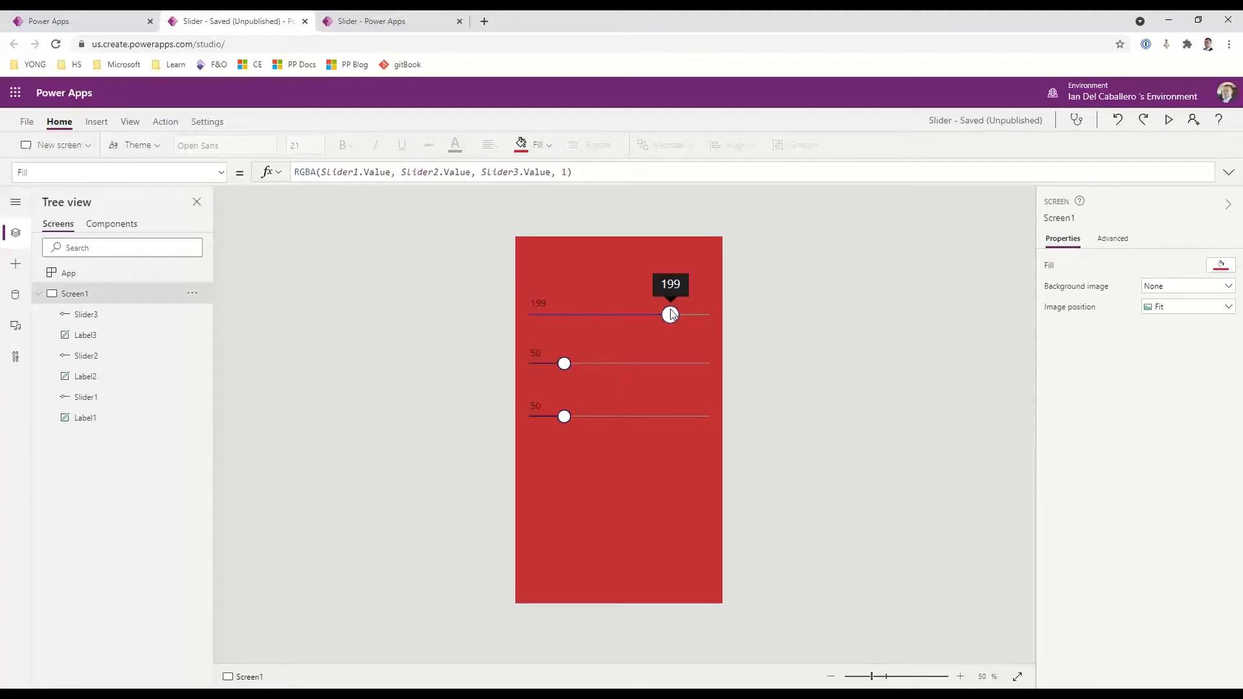
{"action": "left_click_drag", "start_coordinate": [670, 315], "coordinate": [518, 308]}
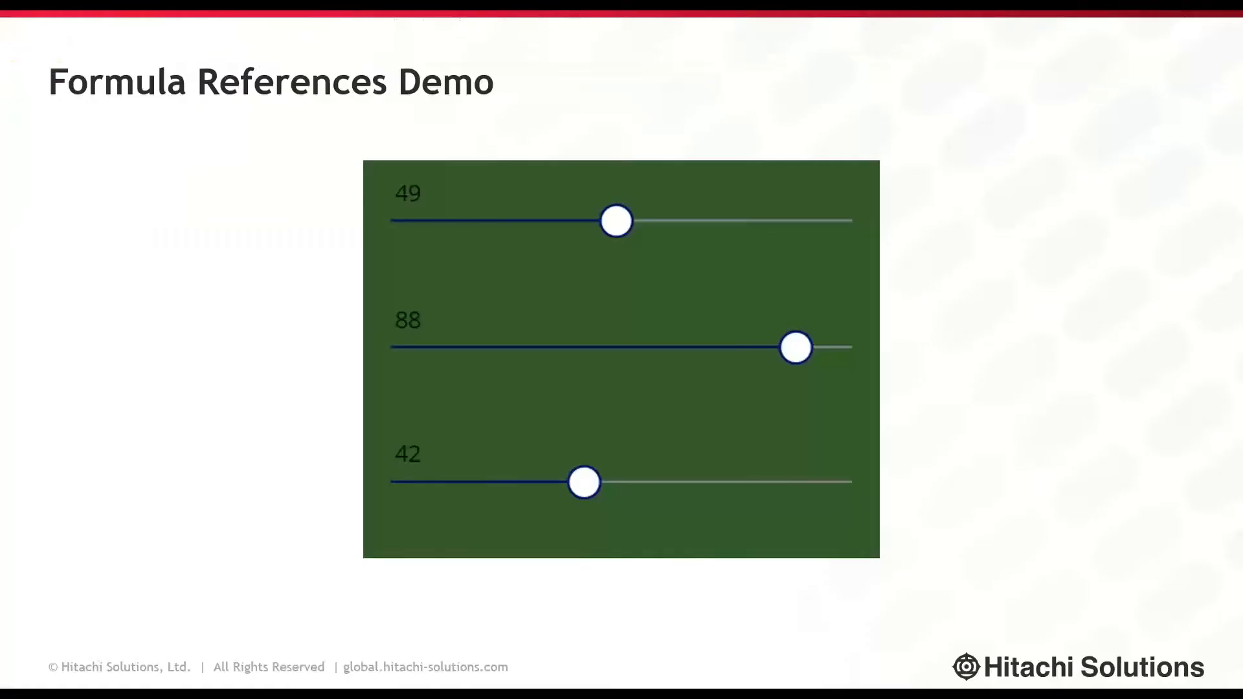
{"action": "key", "text": "Right"}
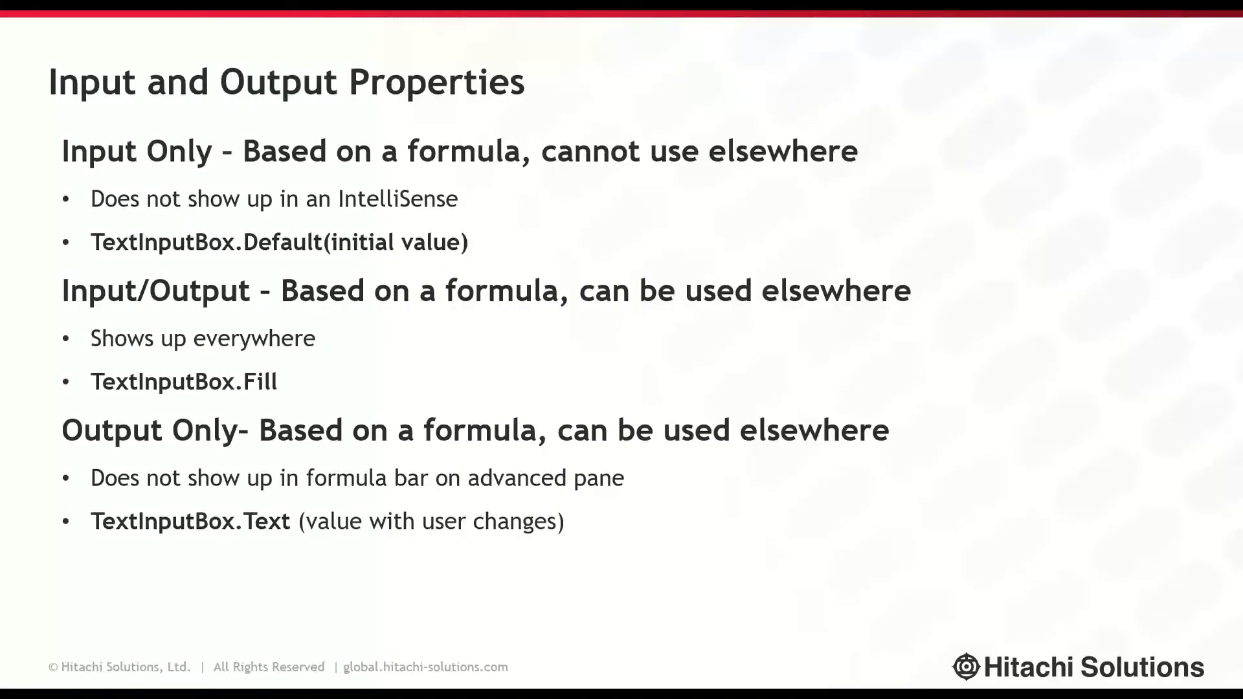